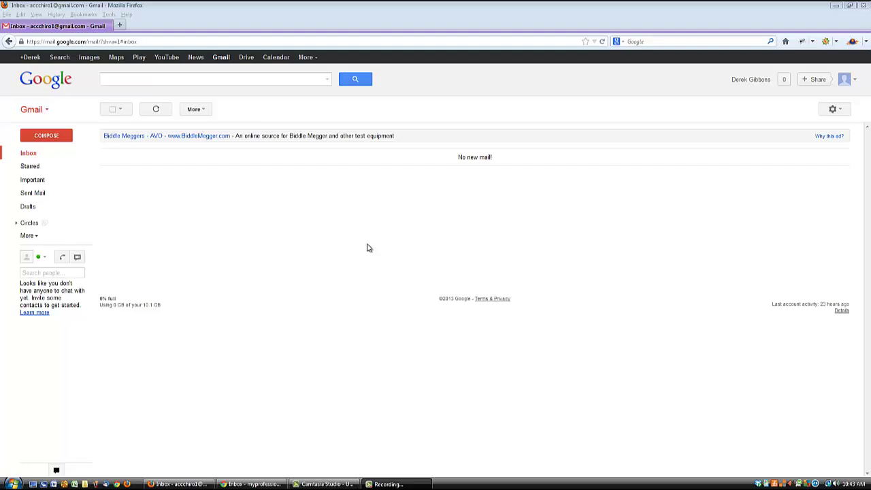
Step: Open a blank new tab in Firefox, glance at the Chrome inbox, then return to Firefox
{"action": "left_click", "coordinate": [322, 210]}
{"action": "key", "text": "ctrl+t"}
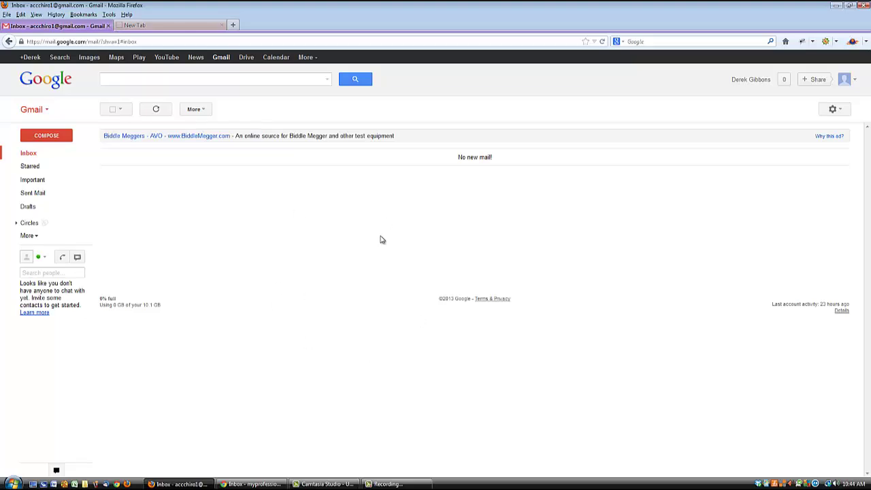
{"action": "left_click", "coordinate": [252, 484]}
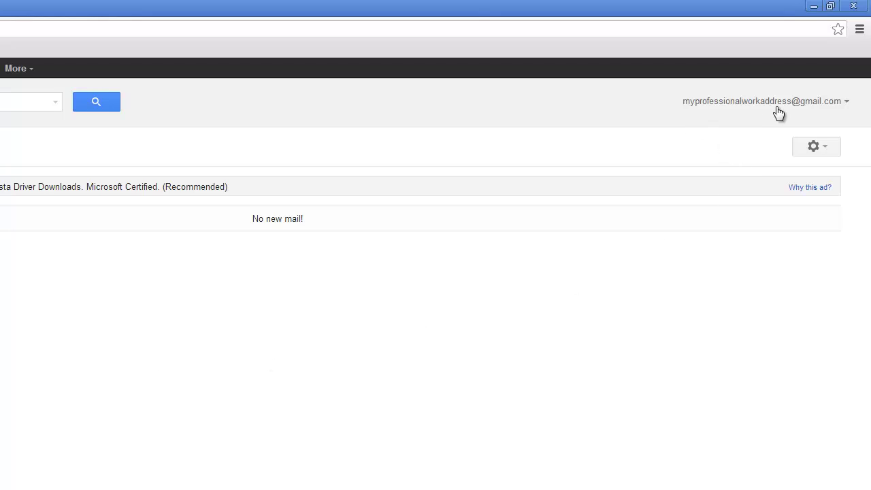
{"action": "key", "text": "alt+Tab"}
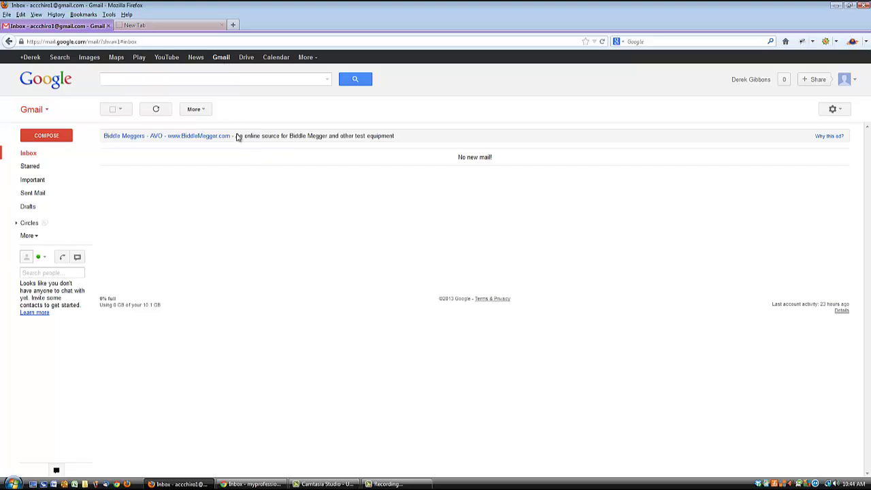
Step: Search Google for 'google notifier' from the empty new tab
{"action": "left_click", "coordinate": [189, 27]}
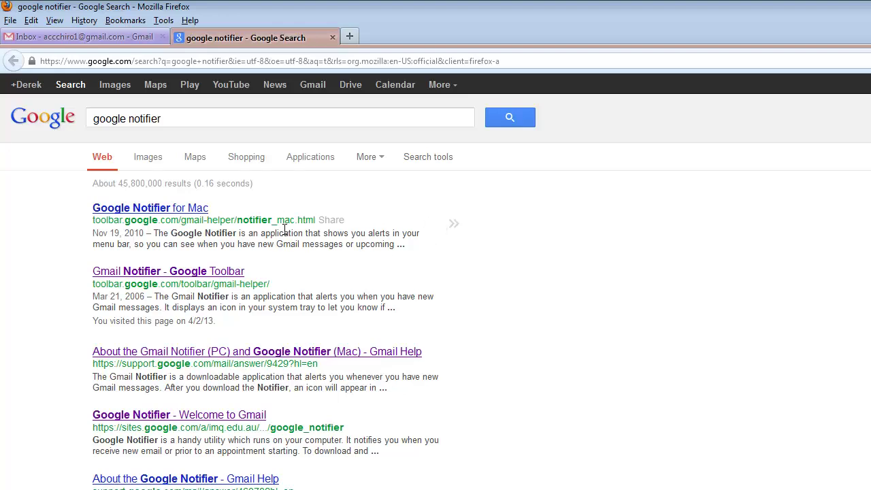
Step: Download GmailInstaller.exe from the Gmail Notifier for Windows page and save it to the Desktop
{"action": "left_click", "coordinate": [180, 273]}
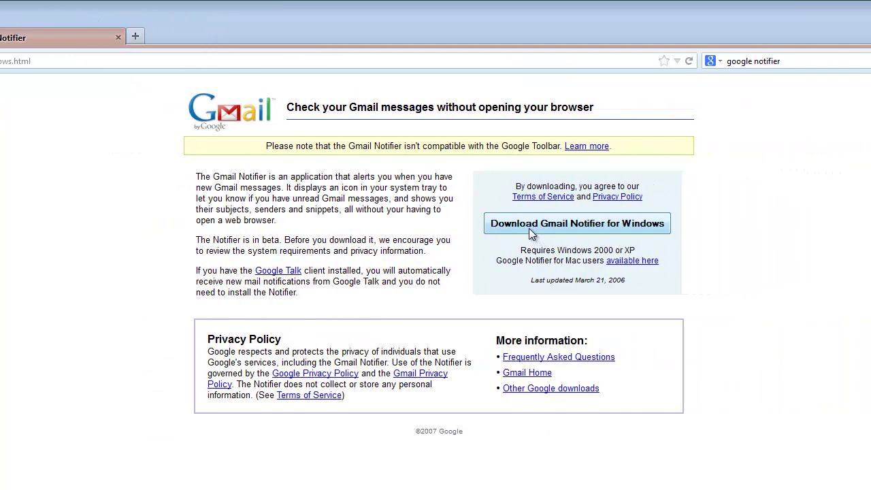
{"action": "left_click", "coordinate": [532, 231]}
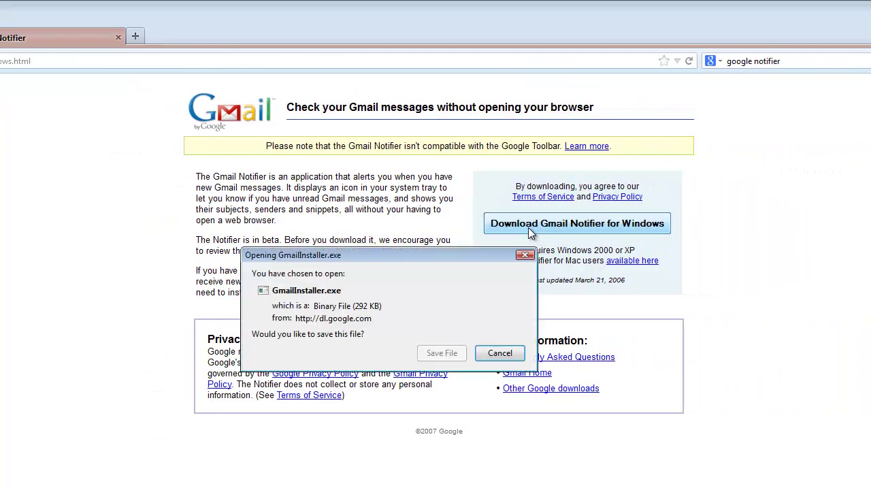
{"action": "left_click", "coordinate": [443, 352]}
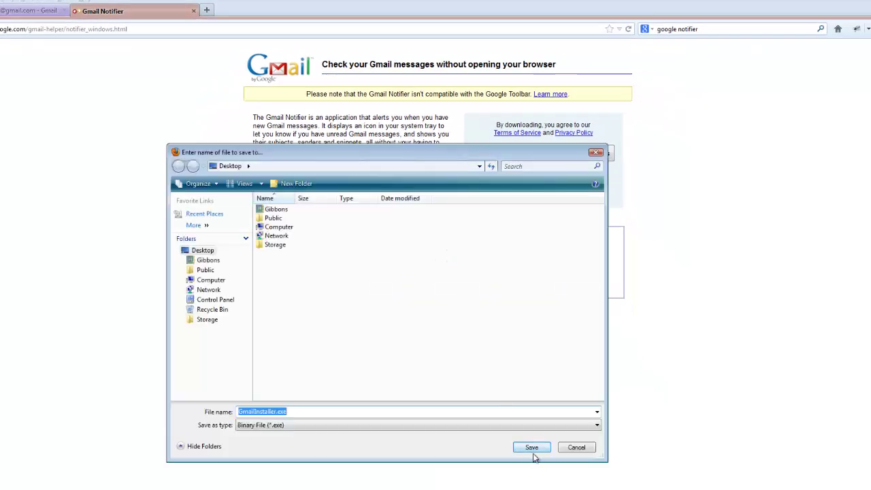
{"action": "left_click", "coordinate": [530, 448]}
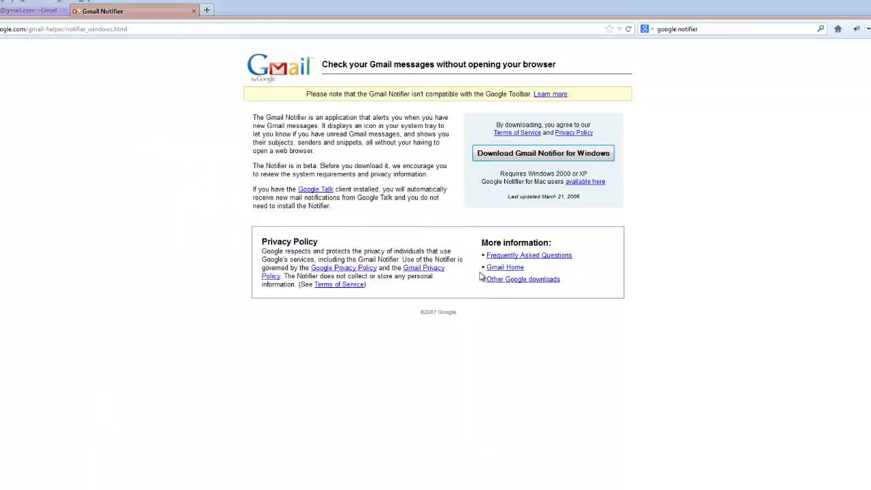
Step: Run GmailInstaller from the desktop, accept the licence, and install with both components in the default folder
{"action": "key", "text": "super+d"}
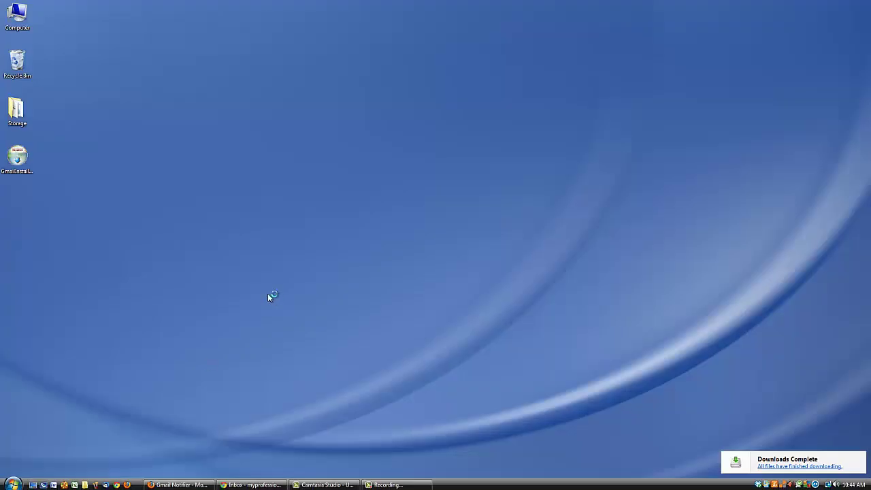
{"action": "double_click", "coordinate": [17, 156]}
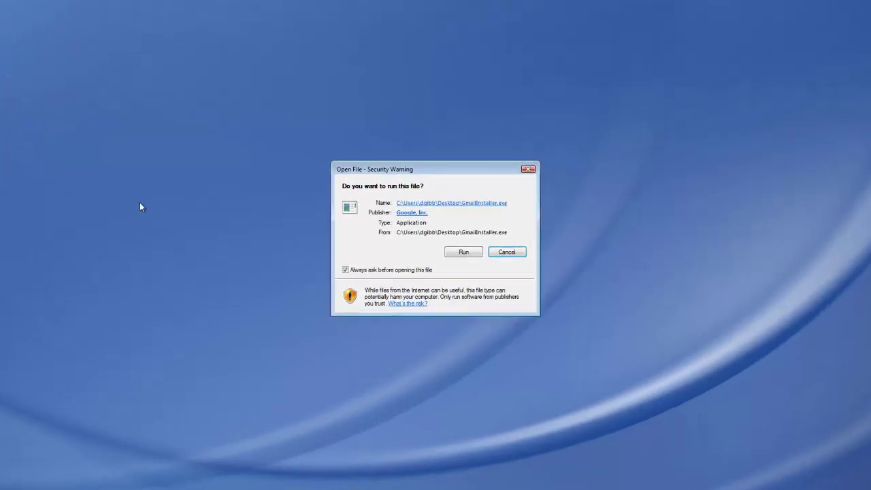
{"action": "left_click", "coordinate": [465, 253]}
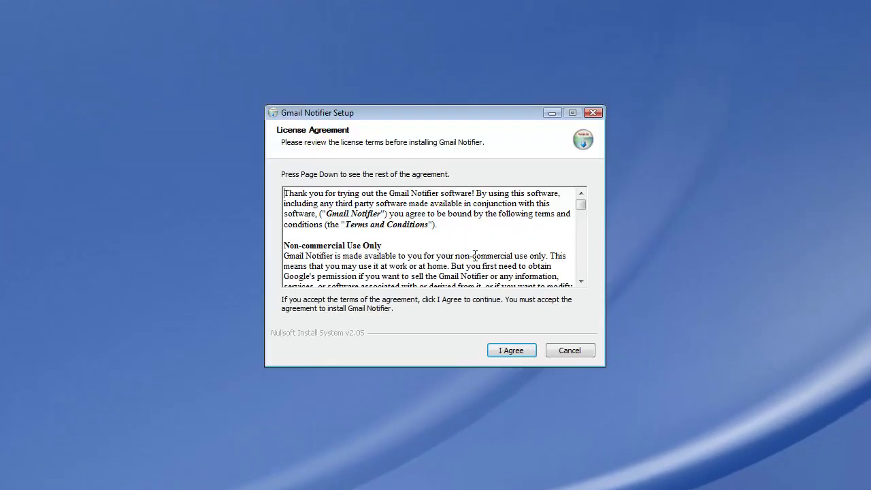
{"action": "left_click", "coordinate": [496, 354]}
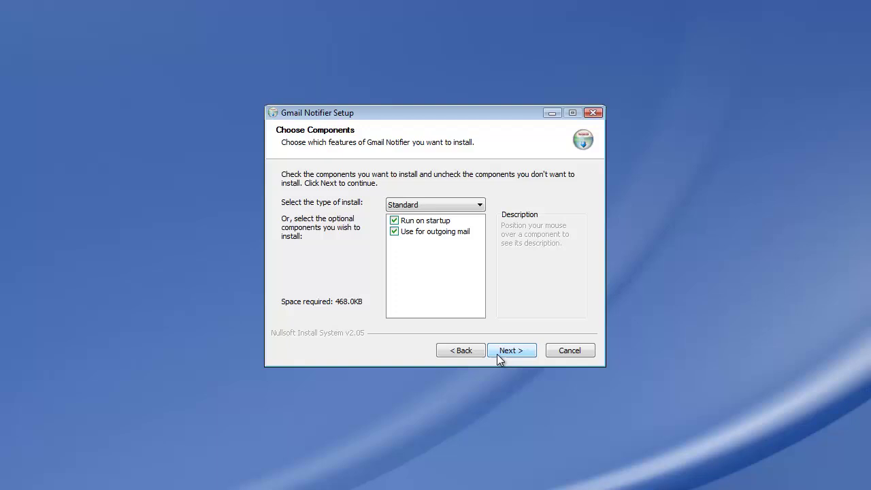
{"action": "mouse_move", "coordinate": [420, 235]}
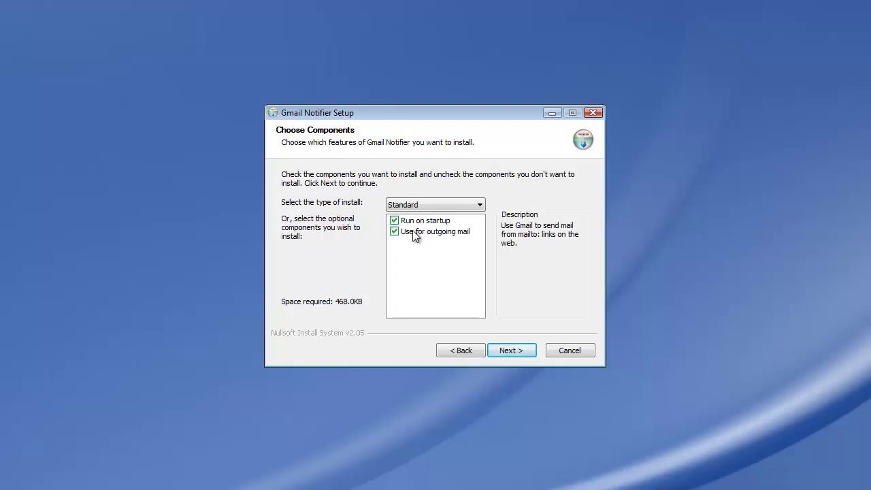
{"action": "mouse_move", "coordinate": [444, 227]}
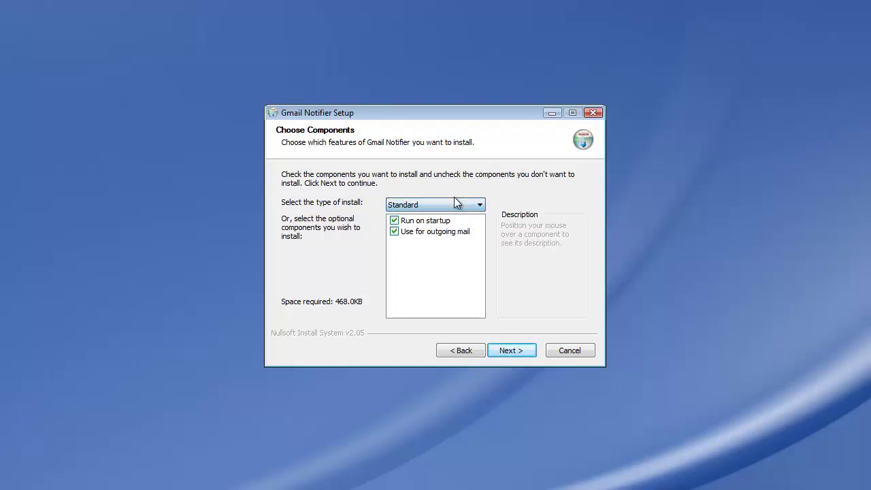
{"action": "left_click", "coordinate": [506, 351]}
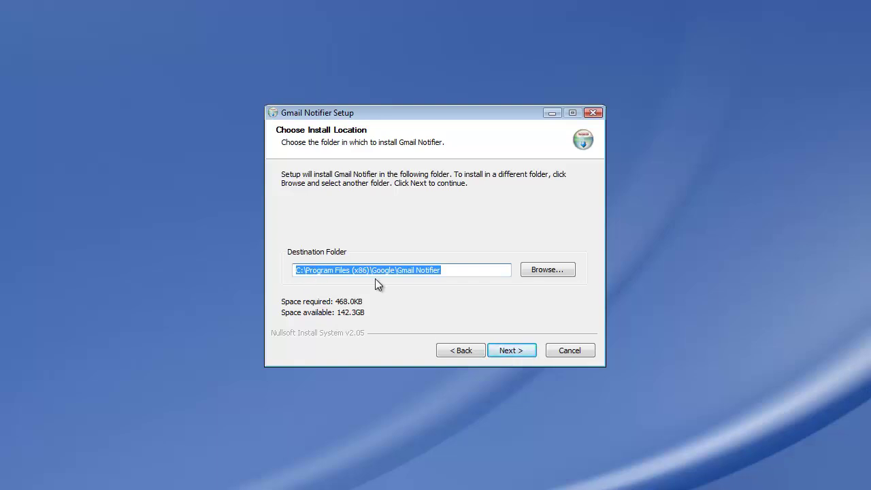
{"action": "left_click", "coordinate": [512, 352]}
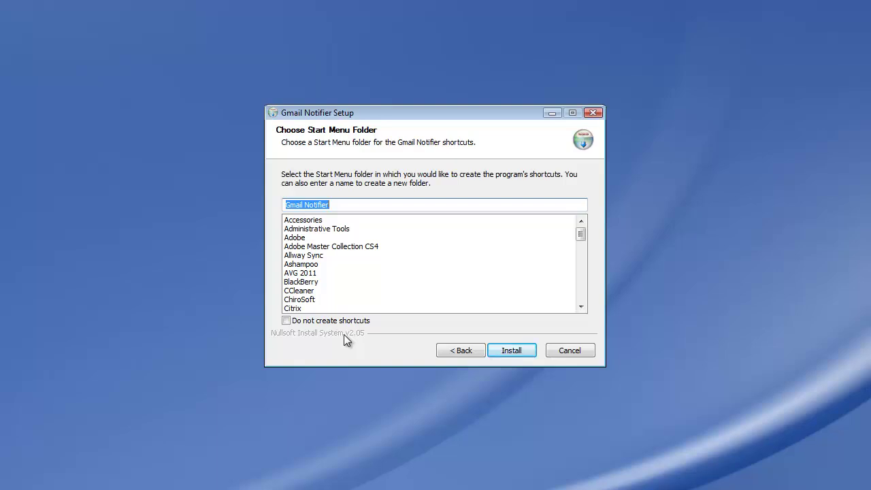
{"action": "left_click", "coordinate": [517, 352]}
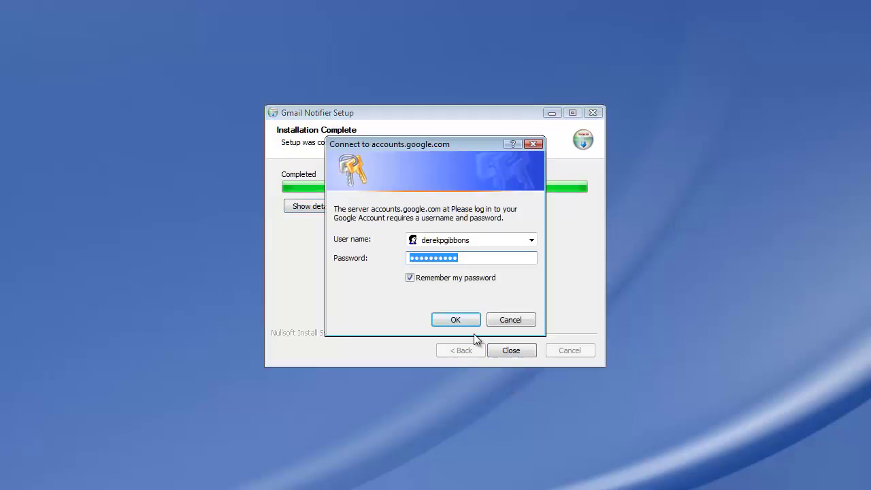
Step: Sign the notifier into the Google account with its user name and password, then close the installer
{"action": "left_click", "coordinate": [484, 239]}
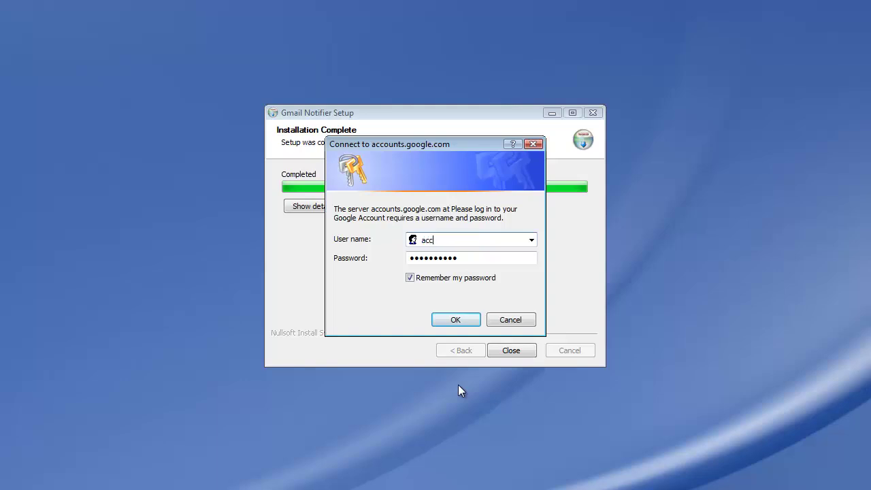
{"action": "key", "text": "Tab"}
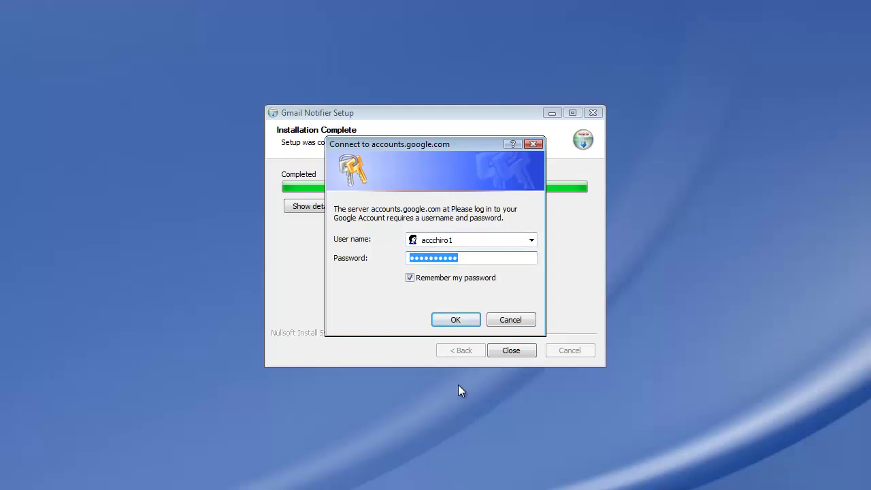
{"action": "type", "text": "**********"}
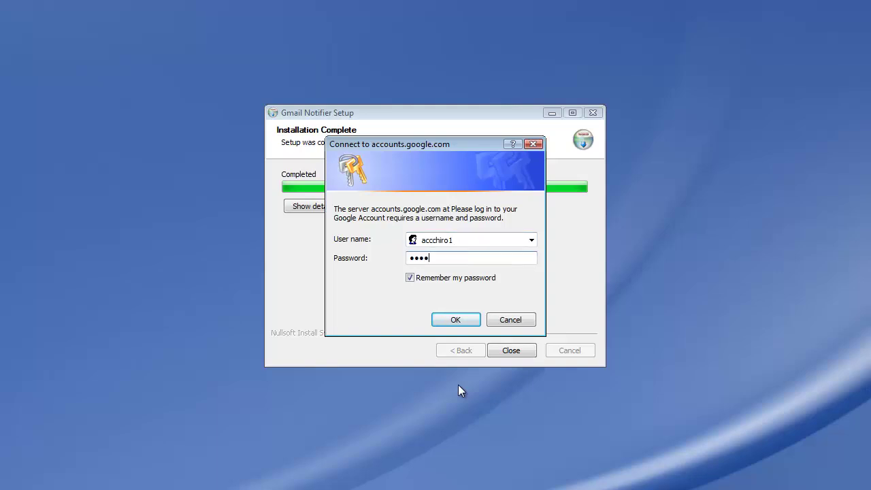
{"action": "left_click", "coordinate": [454, 320]}
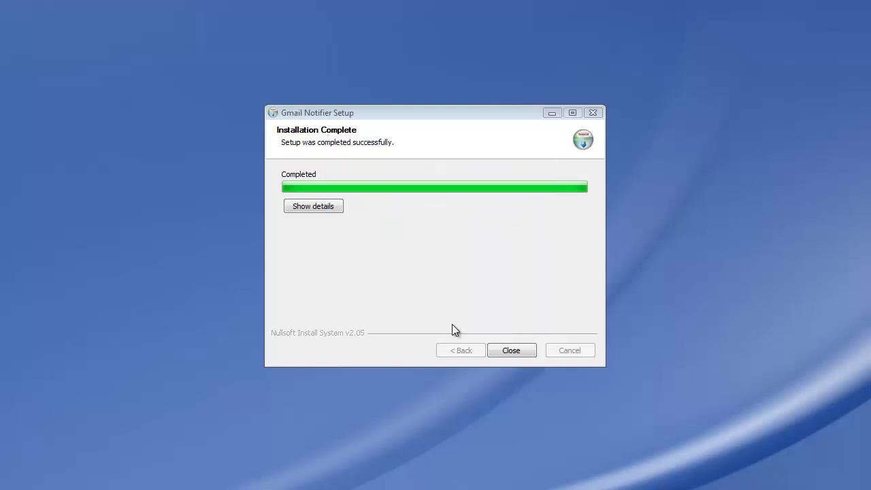
{"action": "left_click", "coordinate": [511, 349]}
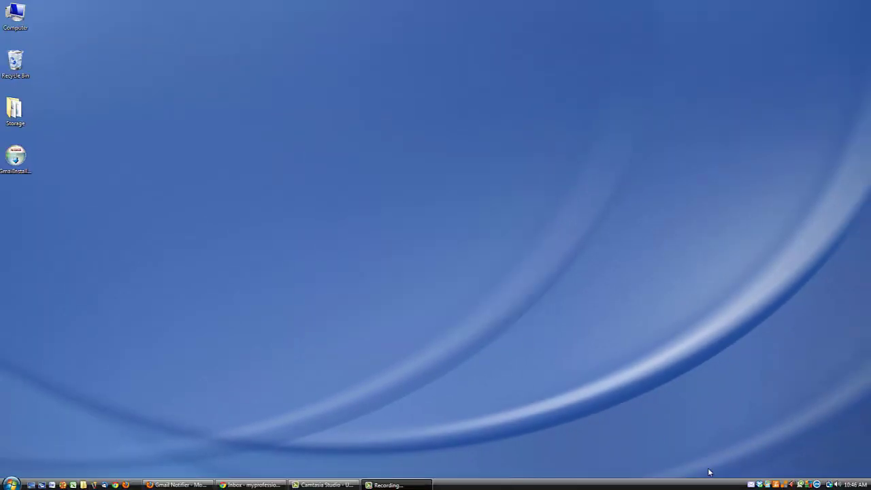
{"action": "mouse_move", "coordinate": [750, 485]}
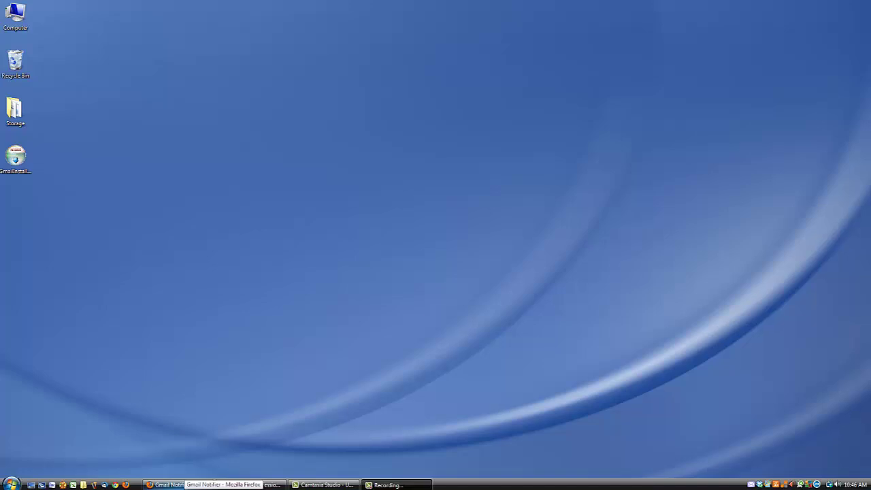
Step: Compose an email to the notifier's account with subject 'Testing' and body 'Testing the notifier'
{"action": "left_click", "coordinate": [165, 484]}
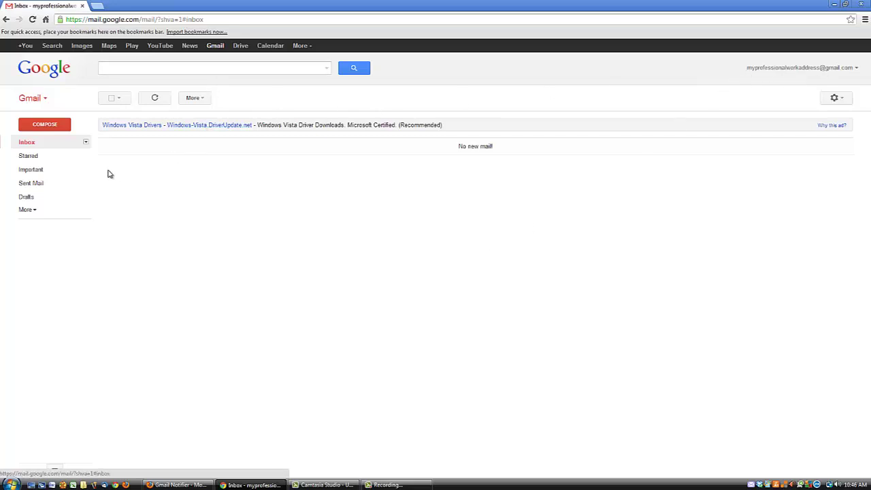
{"action": "left_click", "coordinate": [48, 129]}
{"action": "type", "text": "a"}
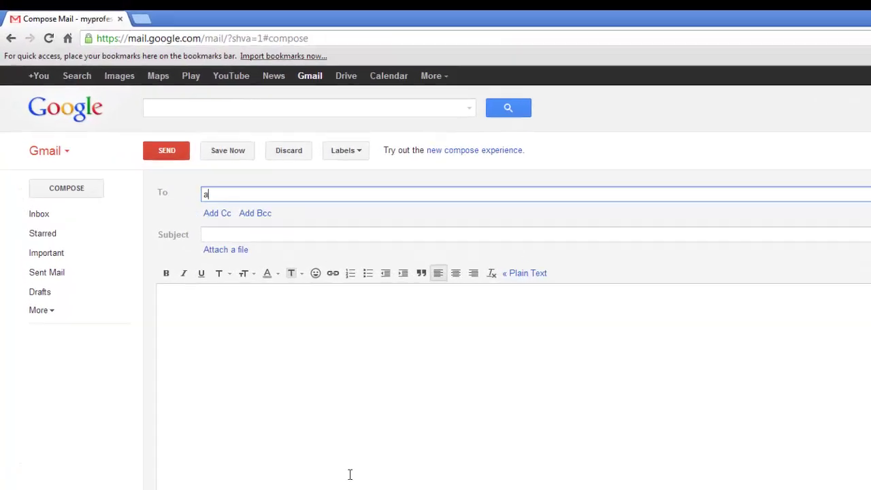
{"action": "type", "text": "cc"}
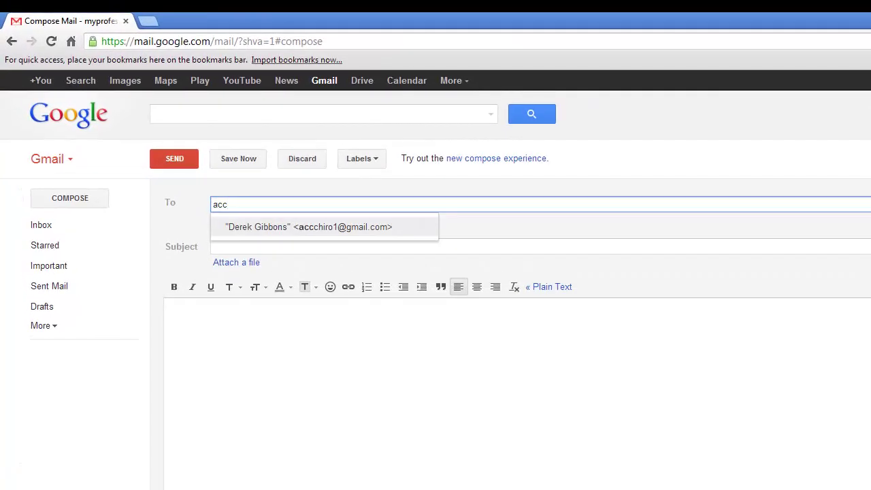
{"action": "key", "text": "Return"}
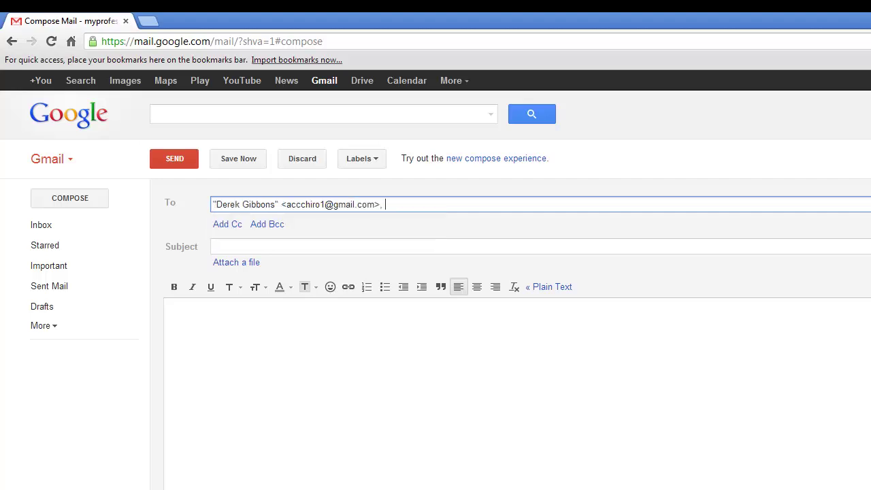
{"action": "left_click", "coordinate": [526, 252]}
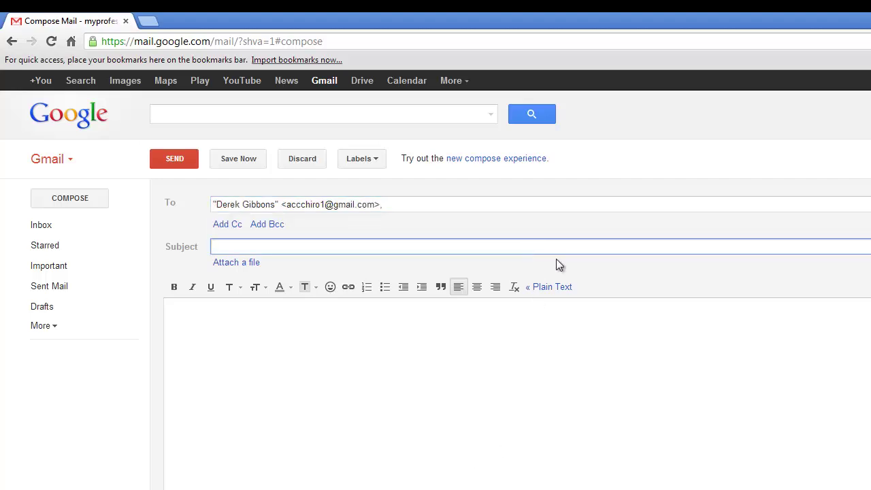
{"action": "type", "text": "Testing"}
{"action": "key", "text": "Tab"}
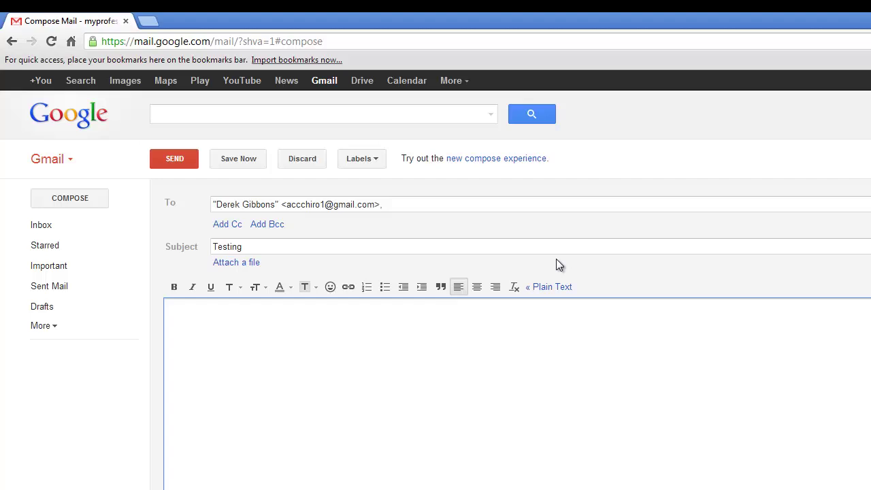
{"action": "type", "text": "Testing the notifier."}
Step: Send the test email and load the chiropractic Site 3 page in a new tab
{"action": "left_click", "coordinate": [174, 160]}
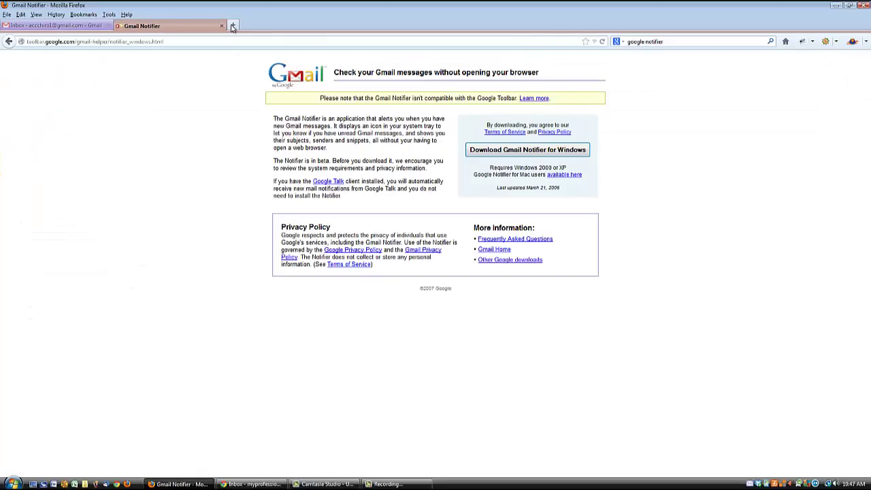
{"action": "left_click", "coordinate": [232, 25]}
{"action": "type", "text": "site3.chiroloop.com"}
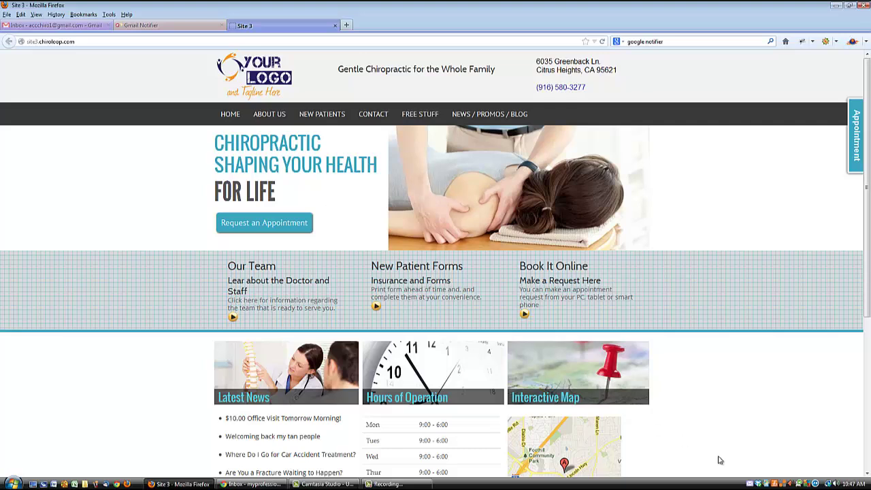
Step: Close the old Gmail tab and open the inbox with the unread Testing message from the tray notifier
{"action": "mouse_move", "coordinate": [749, 485]}
{"action": "left_click", "coordinate": [107, 26]}
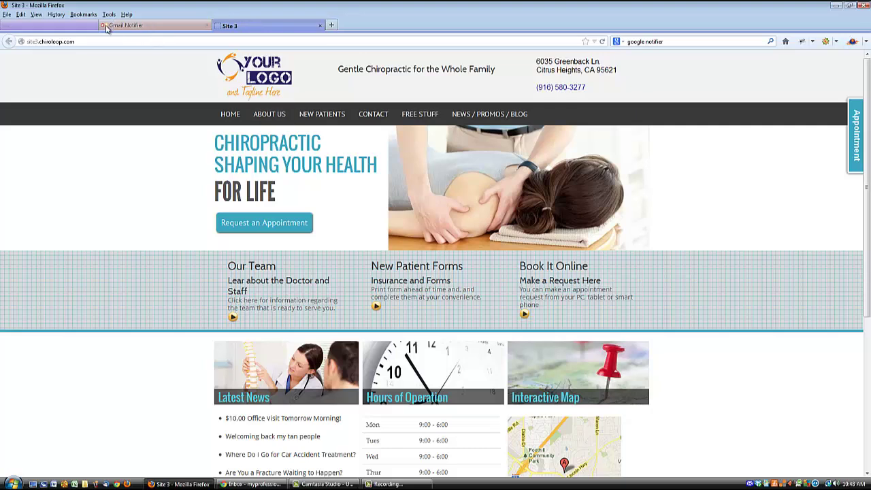
{"action": "left_click", "coordinate": [748, 484]}
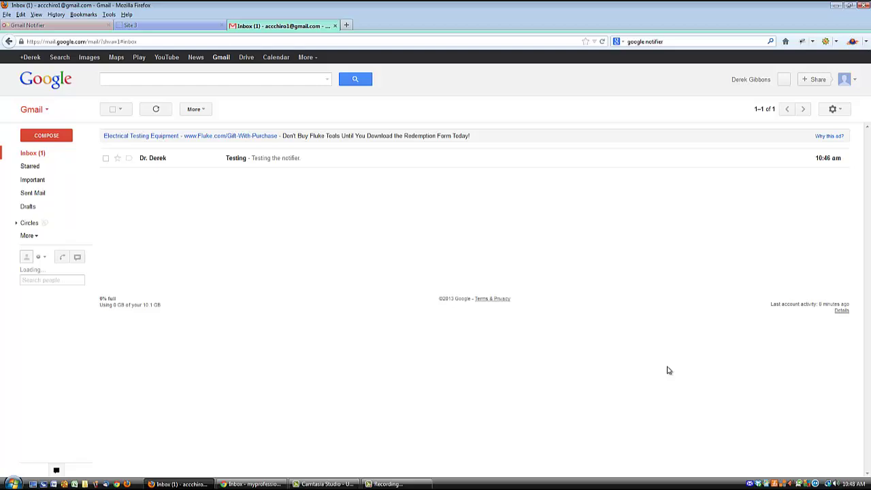
Step: Close the Gmail tab and use the notifier's Tell me Again... to repeat the Testing alert
{"action": "left_click", "coordinate": [335, 26]}
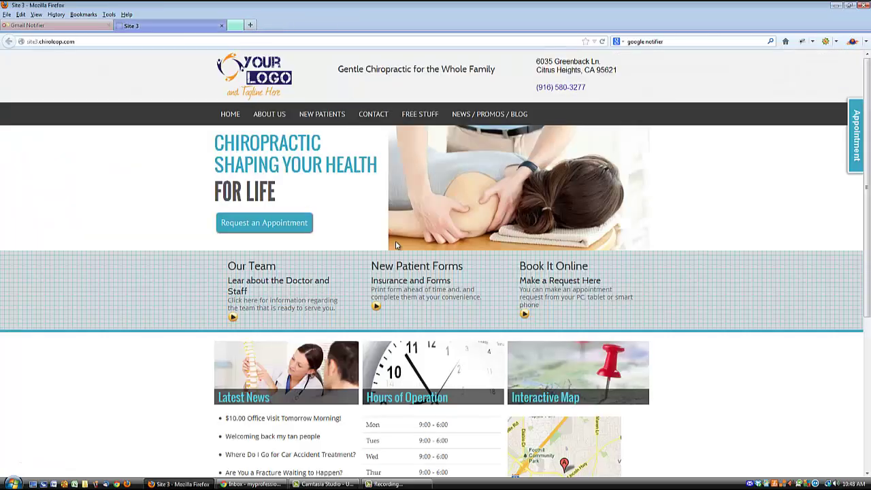
{"action": "right_click", "coordinate": [750, 483]}
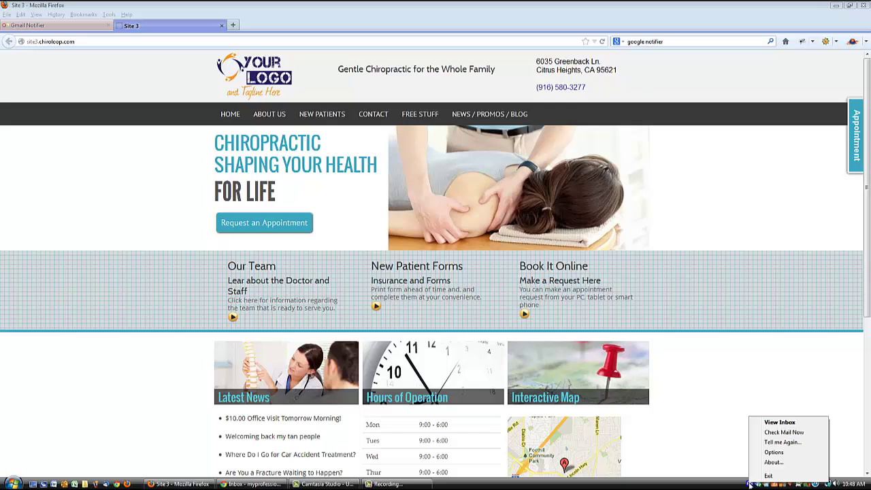
{"action": "left_click", "coordinate": [775, 442]}
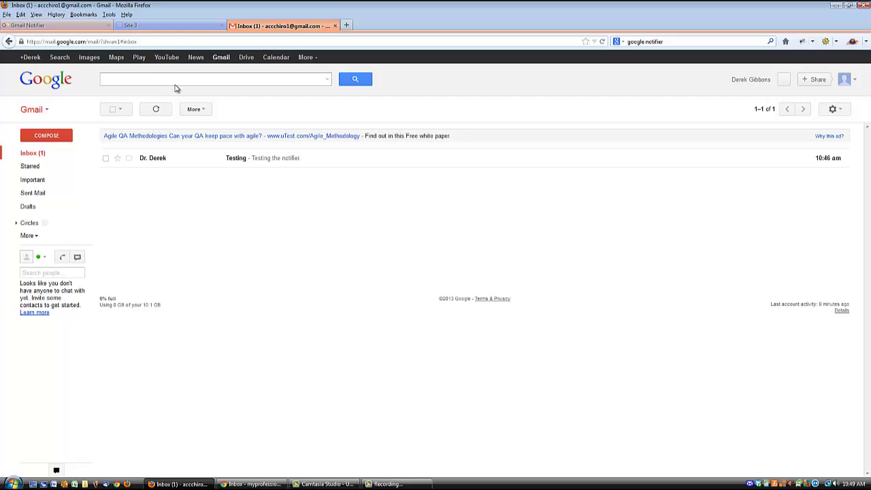
Step: Follow the Email Us link on Site 3's Contact page to start a Gmail message
{"action": "left_click", "coordinate": [170, 25]}
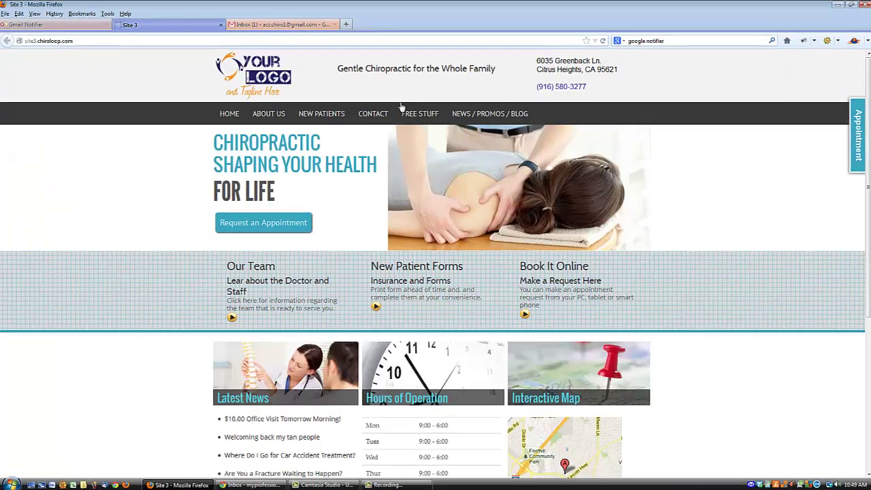
{"action": "left_click", "coordinate": [373, 113]}
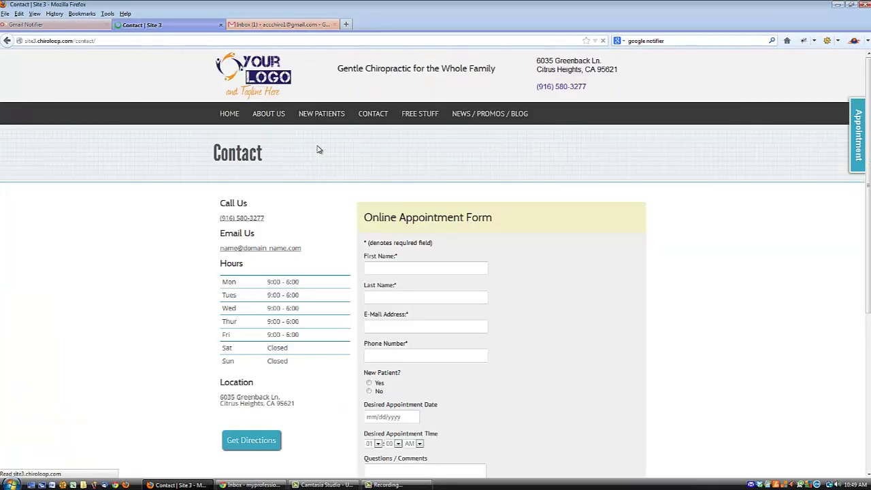
{"action": "left_click", "coordinate": [264, 249]}
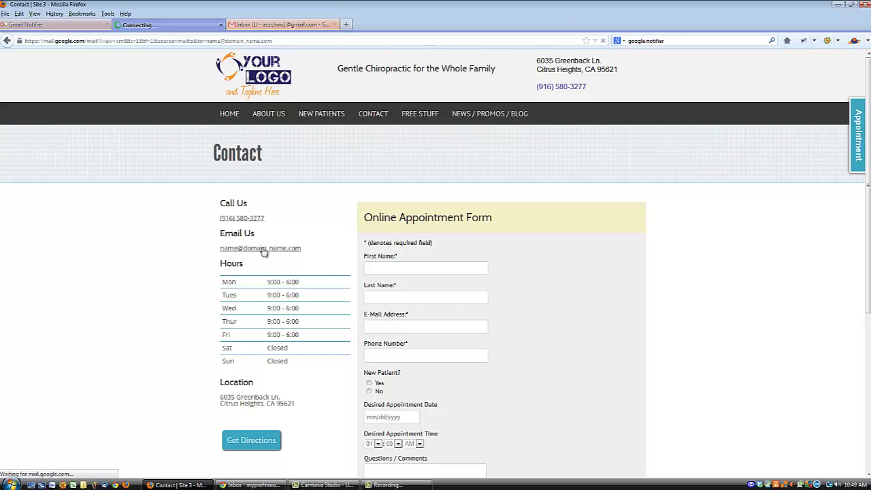